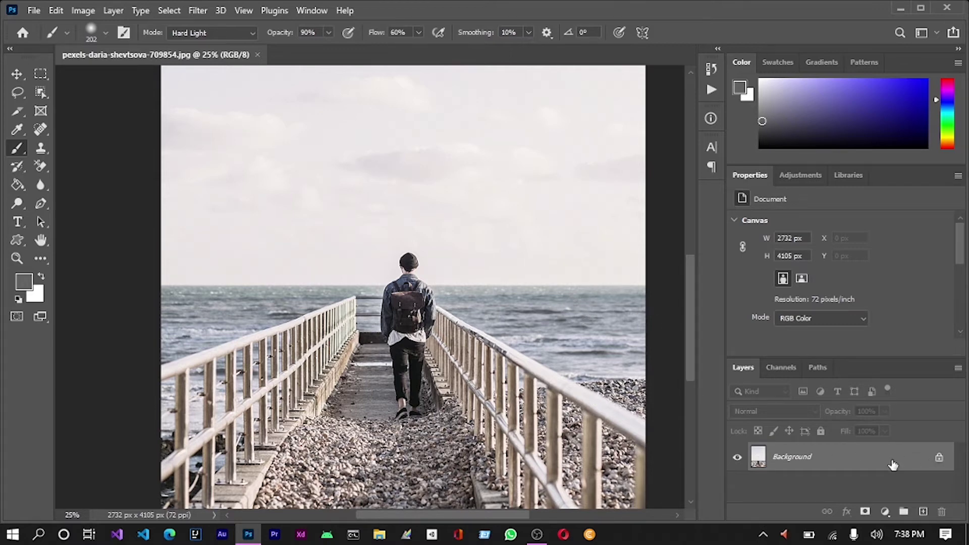
Step: Unlock the background layer and open Sky Replacement to preview a stormy cloud sky
{"action": "left_click", "coordinate": [940, 460]}
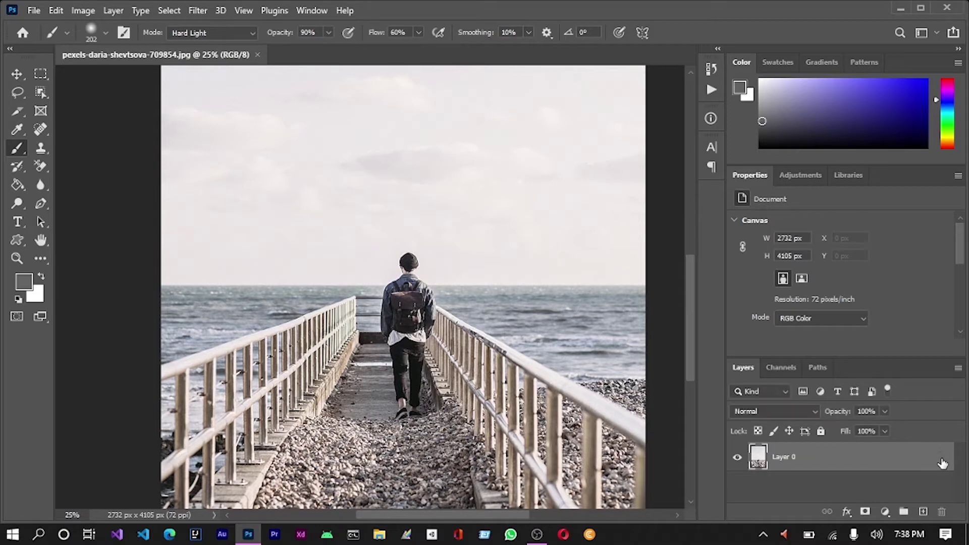
{"action": "left_click", "coordinate": [57, 10]}
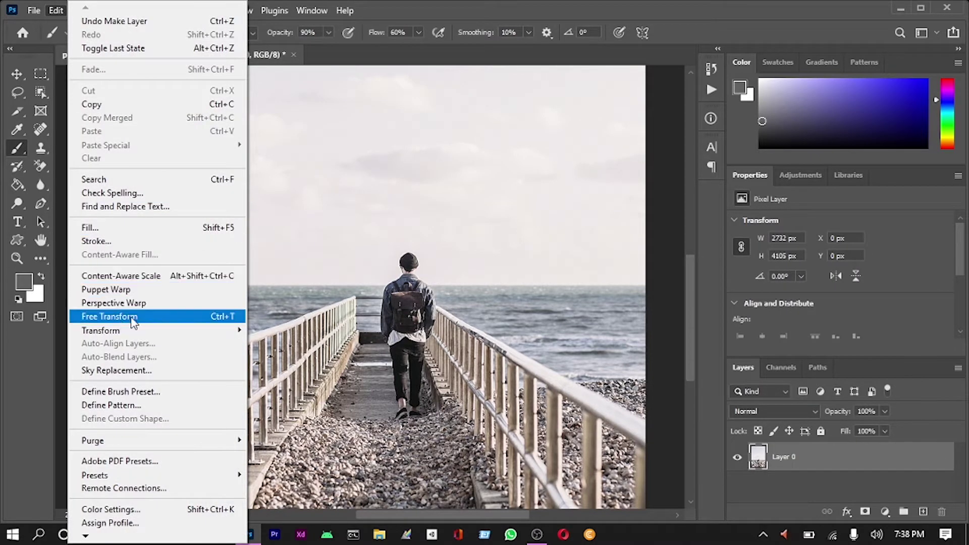
{"action": "left_click", "coordinate": [126, 370]}
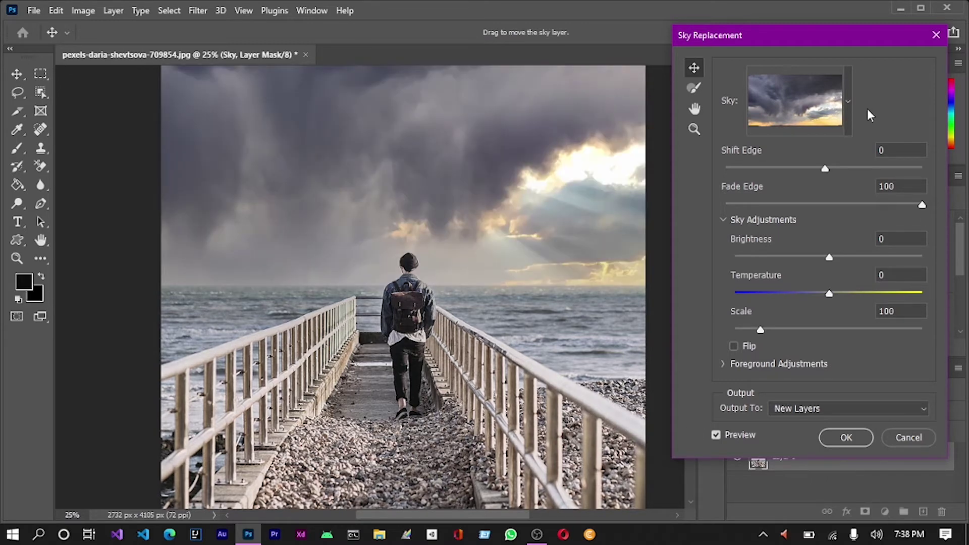
Step: Browse the preset skies and try a bright blue sky with streaky clouds
{"action": "left_click", "coordinate": [847, 103]}
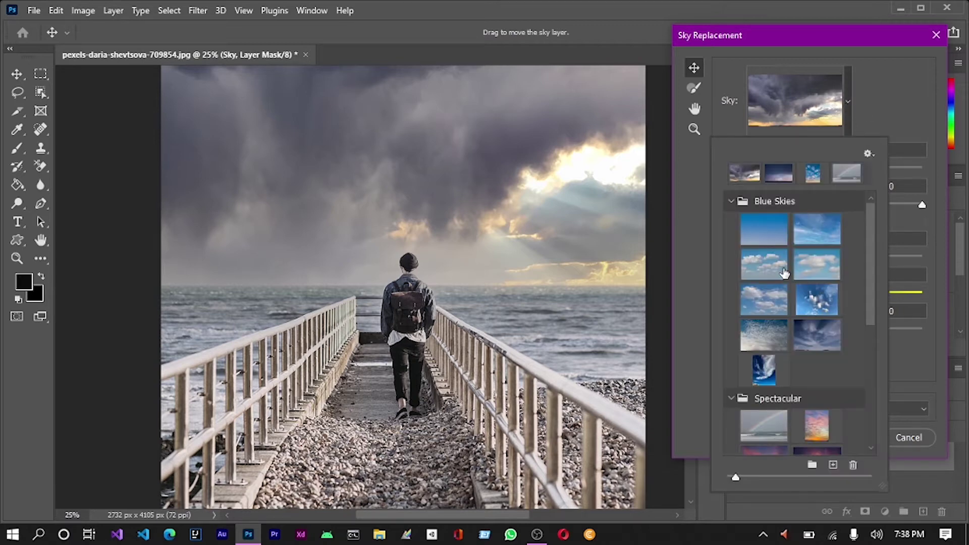
{"action": "scroll", "coordinate": [825, 217], "scroll_direction": "down", "scroll_amount": 1}
{"action": "scroll", "coordinate": [822, 230], "scroll_direction": "down", "scroll_amount": 2}
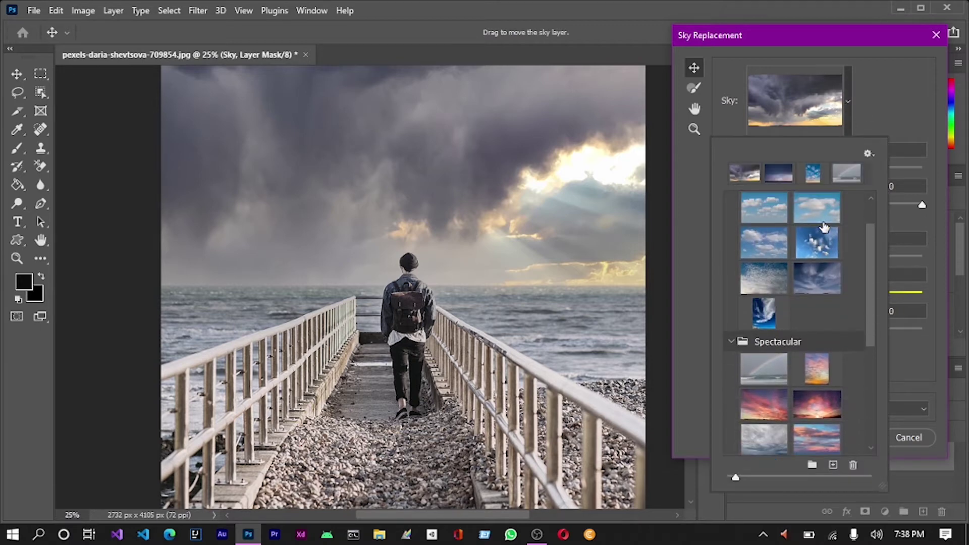
{"action": "scroll", "coordinate": [869, 227], "scroll_direction": "up", "scroll_amount": 1}
{"action": "scroll", "coordinate": [869, 222], "scroll_direction": "up", "scroll_amount": 1}
{"action": "scroll", "coordinate": [868, 217], "scroll_direction": "up", "scroll_amount": 1}
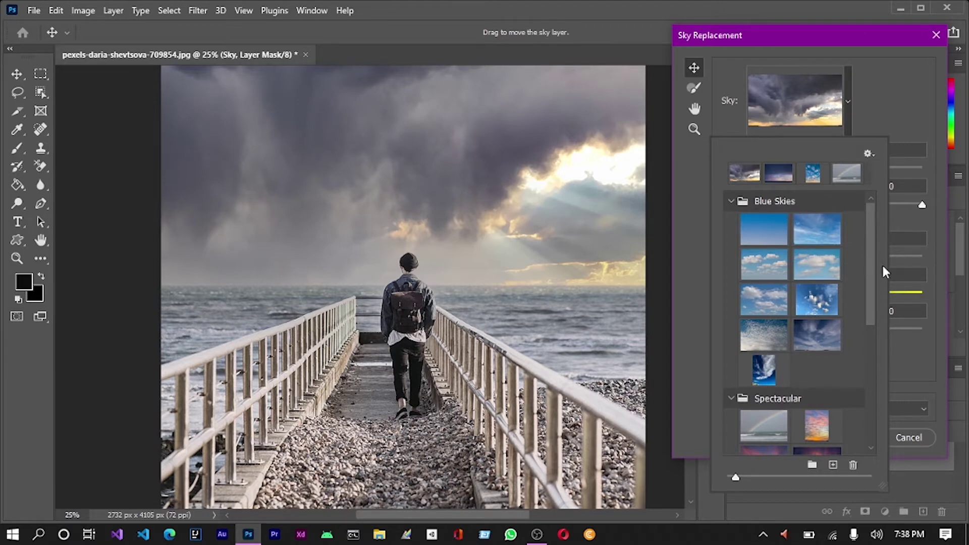
{"action": "mouse_move", "coordinate": [872, 275]}
{"action": "left_mouse_down"}
{"action": "mouse_move", "coordinate": [885, 388]}
{"action": "mouse_move", "coordinate": [867, 363]}
{"action": "left_mouse_up"}
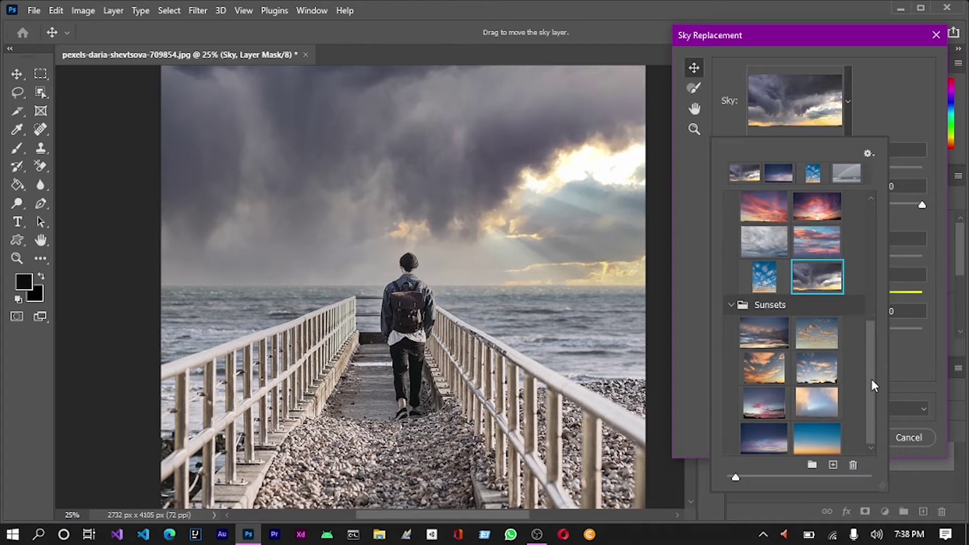
{"action": "mouse_move", "coordinate": [864, 351]}
{"action": "left_mouse_down"}
{"action": "mouse_move", "coordinate": [883, 286]}
{"action": "mouse_move", "coordinate": [872, 251]}
{"action": "left_mouse_up"}
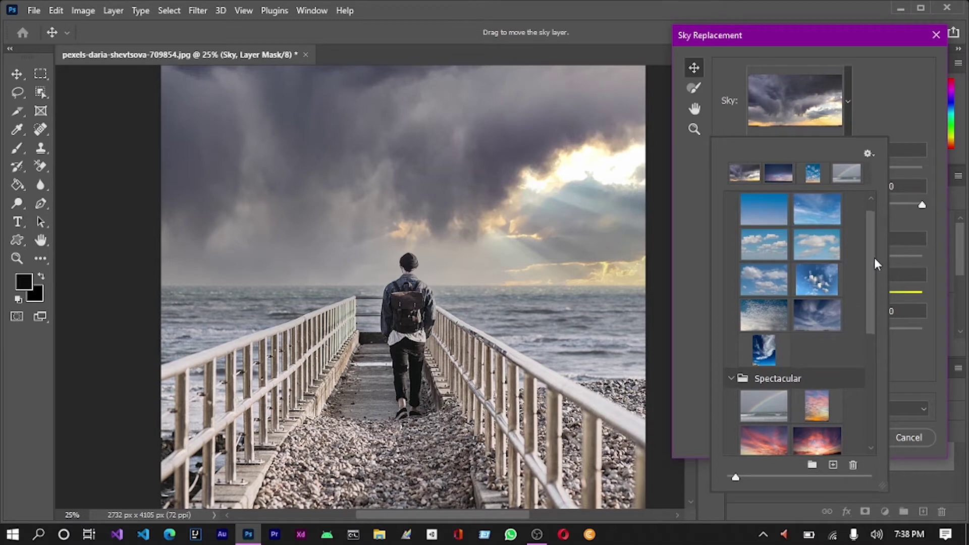
{"action": "left_click", "coordinate": [804, 235]}
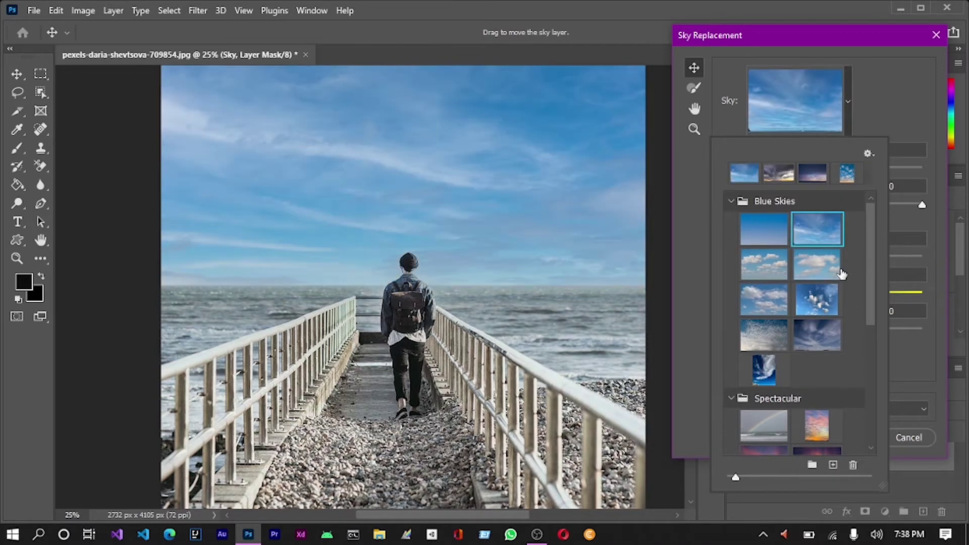
Step: Switch to the darker blue preset sky with sweeping wispy clouds
{"action": "scroll", "coordinate": [869, 302], "scroll_direction": "down", "scroll_amount": 3}
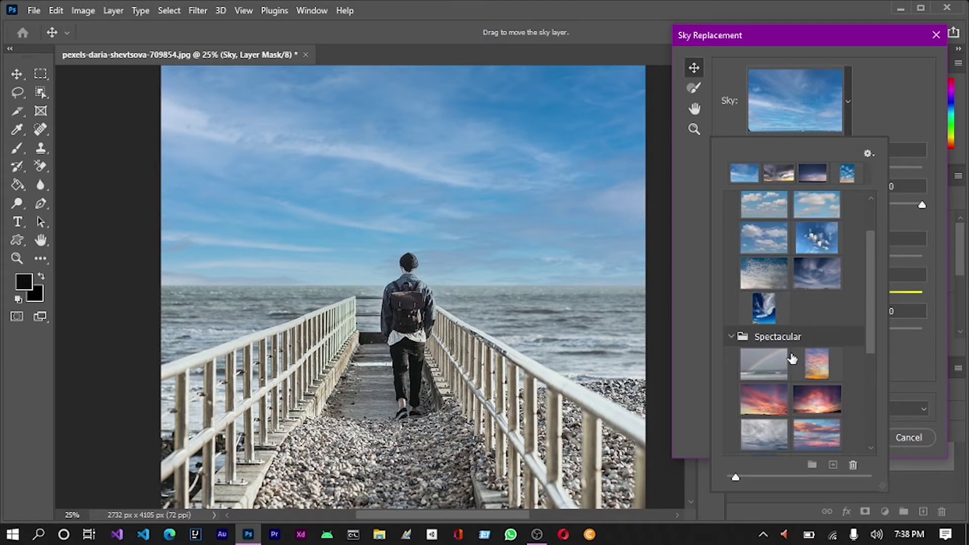
{"action": "left_click", "coordinate": [817, 273]}
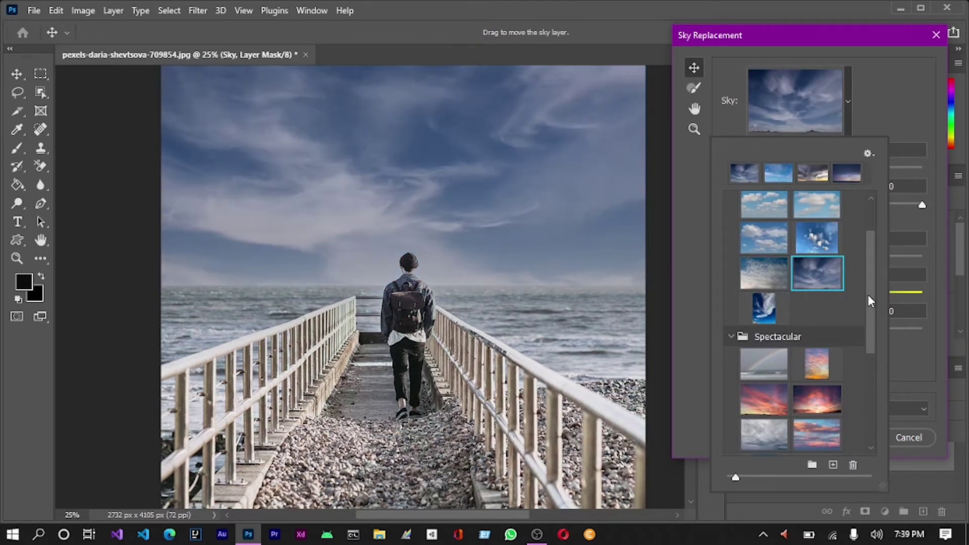
{"action": "scroll", "coordinate": [871, 302], "scroll_direction": "down", "scroll_amount": 1}
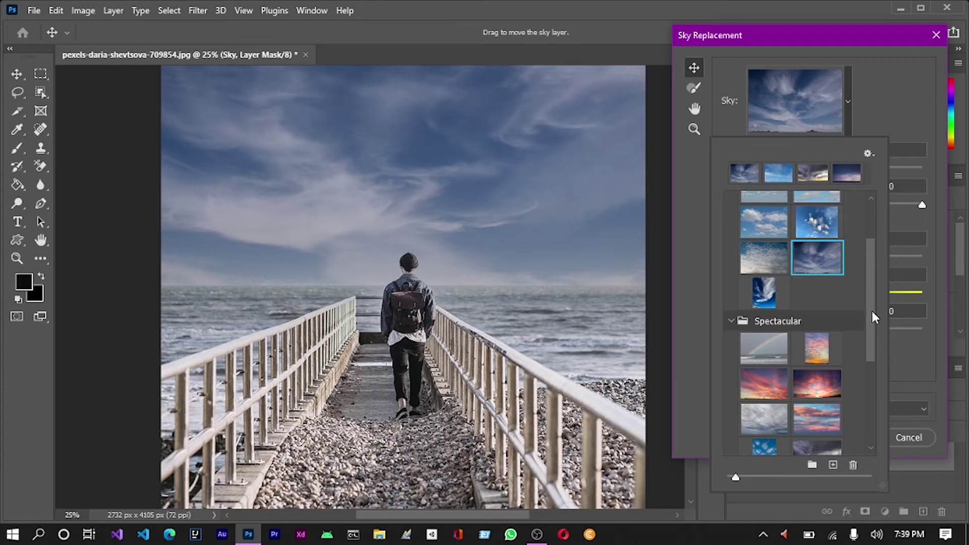
{"action": "scroll", "coordinate": [868, 323], "scroll_direction": "down", "scroll_amount": 3}
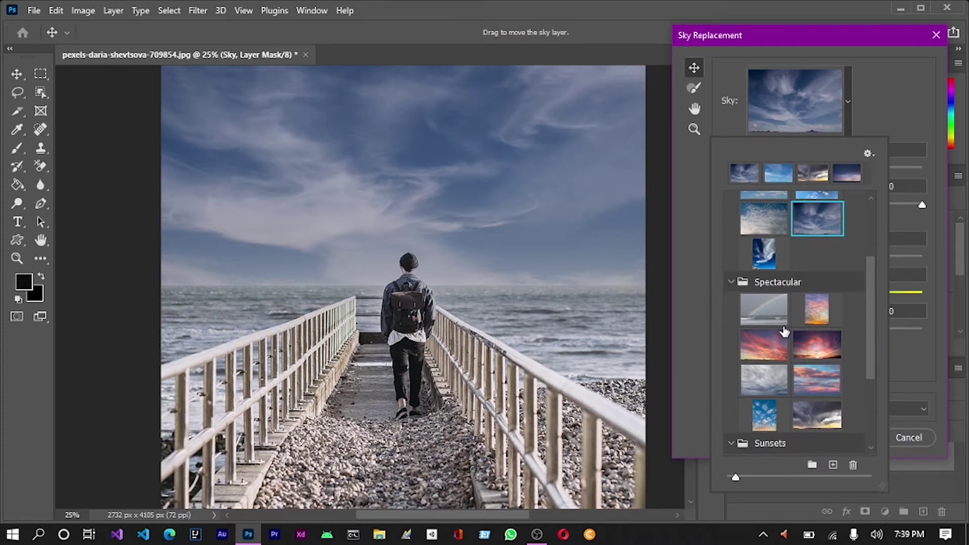
Step: Preview the red Spectacular sunset sky, then the dusky Sunsets sky
{"action": "left_click", "coordinate": [809, 346]}
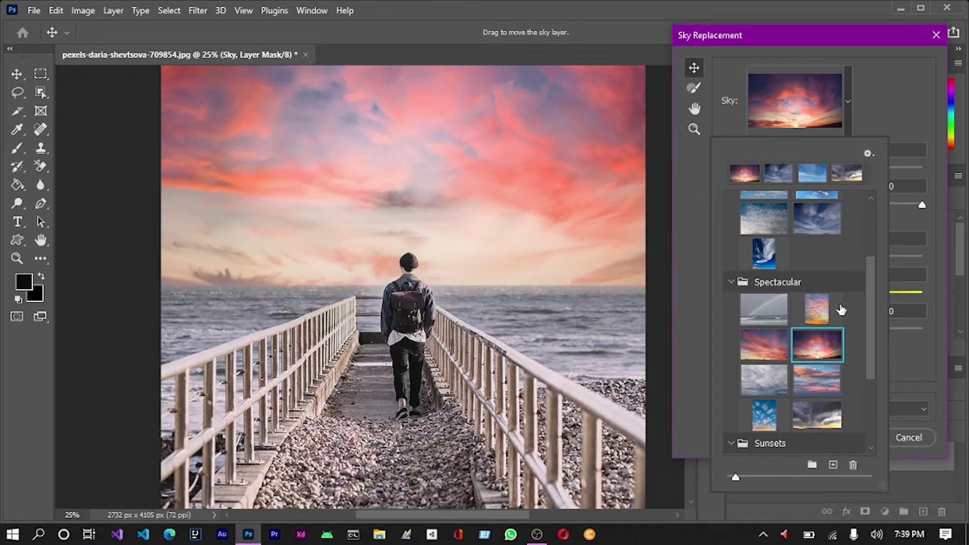
{"action": "left_click_drag", "start_coordinate": [871, 314], "coordinate": [868, 344]}
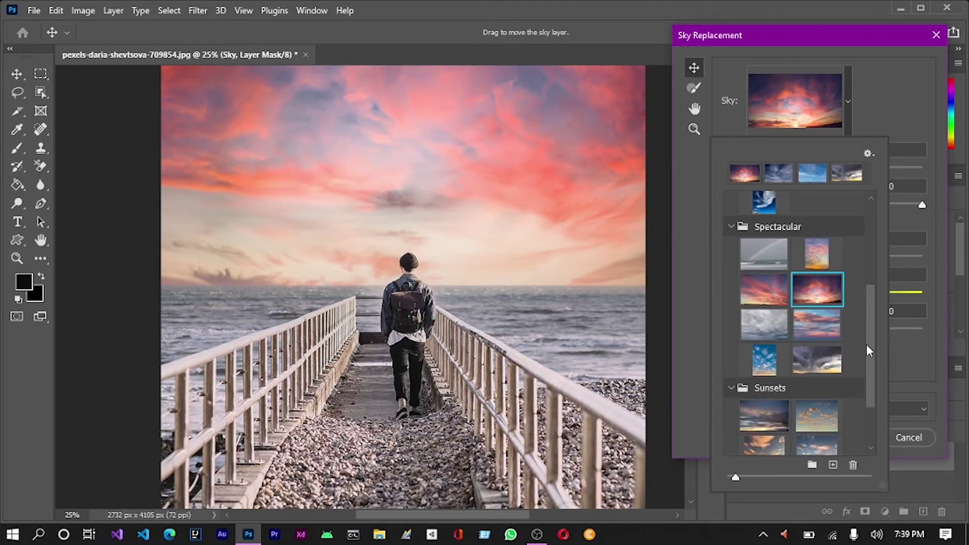
{"action": "left_click", "coordinate": [765, 419]}
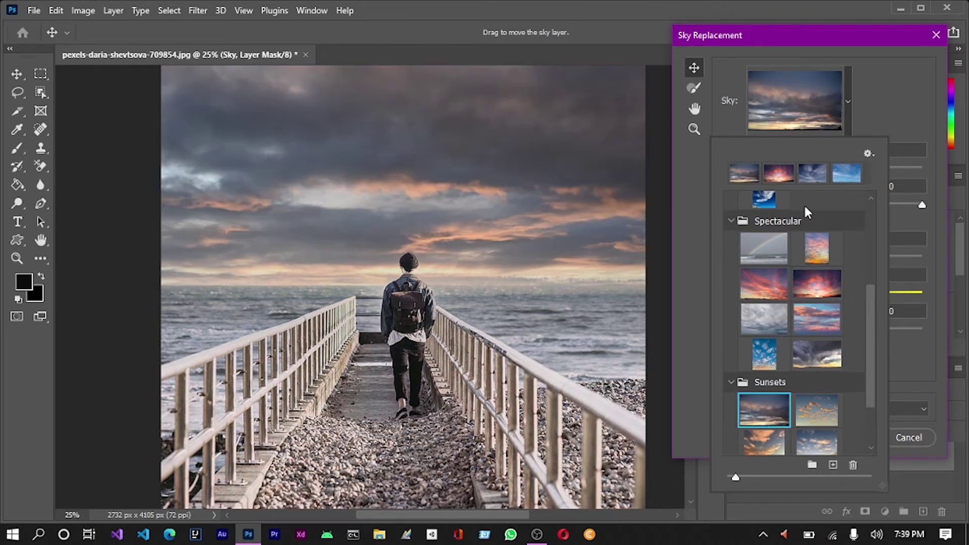
{"action": "left_click_drag", "start_coordinate": [868, 337], "coordinate": [866, 382]}
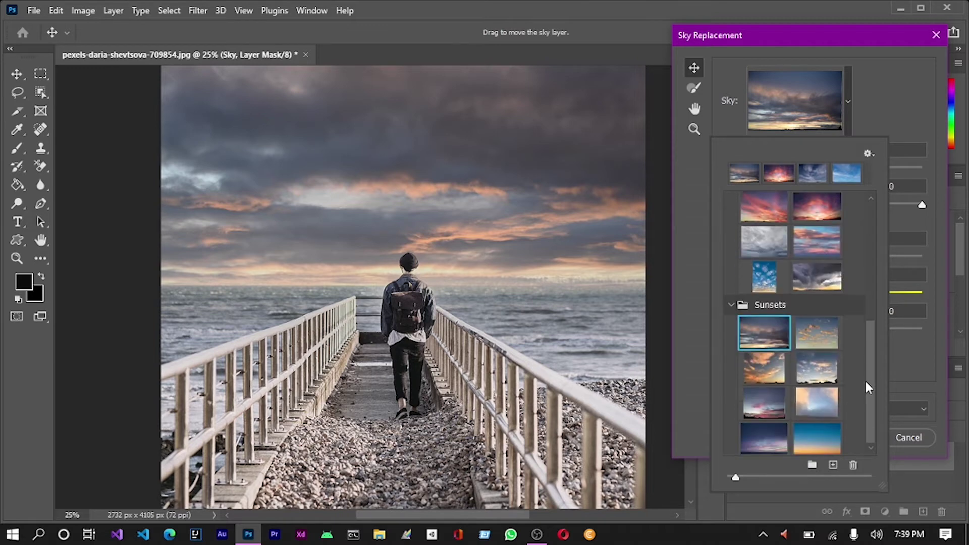
Step: Return to the stormy Spectacular sky with sunlight breaking through the clouds
{"action": "scroll", "coordinate": [858, 362], "scroll_direction": "up", "scroll_amount": 2}
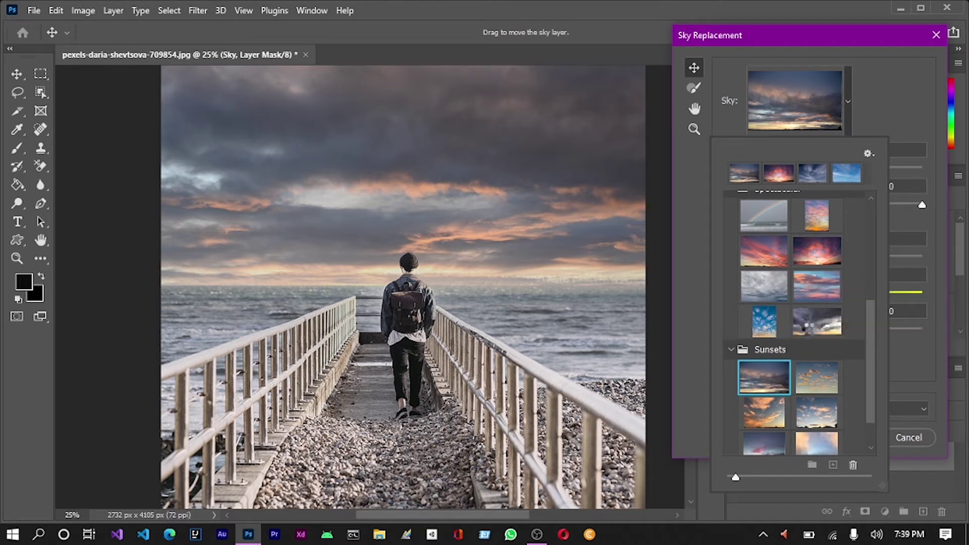
{"action": "left_click", "coordinate": [814, 323]}
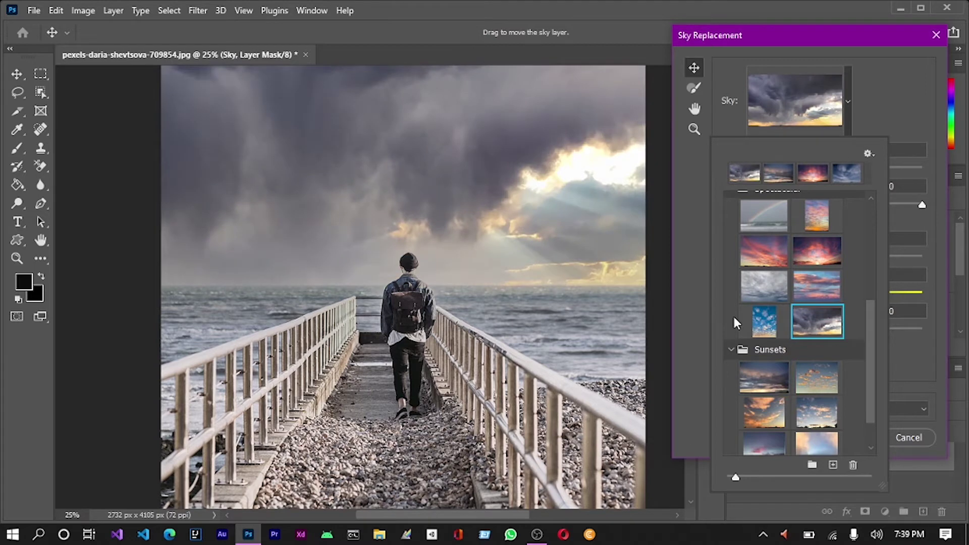
{"action": "scroll", "coordinate": [403, 255], "scroll_direction": "up", "scroll_amount": 1}
{"action": "scroll", "coordinate": [411, 257], "scroll_direction": "up", "scroll_amount": 1}
Step: Zoom to see the whole photo and adjust the sky's Shift Edge, ending at 60
{"action": "scroll", "coordinate": [410, 255], "scroll_direction": "up", "scroll_amount": 1}
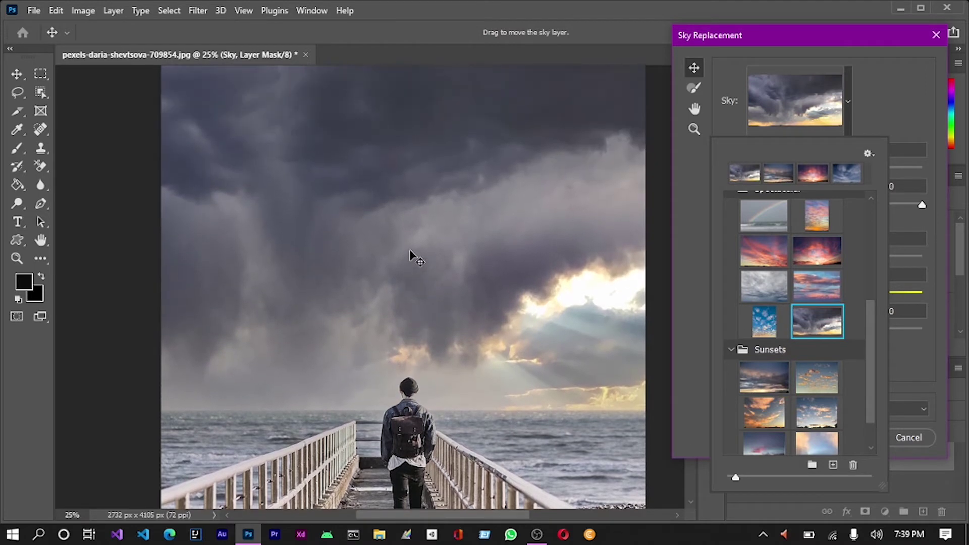
{"action": "left_click", "coordinate": [410, 255]}
{"action": "key", "text": "ctrl+minus"}
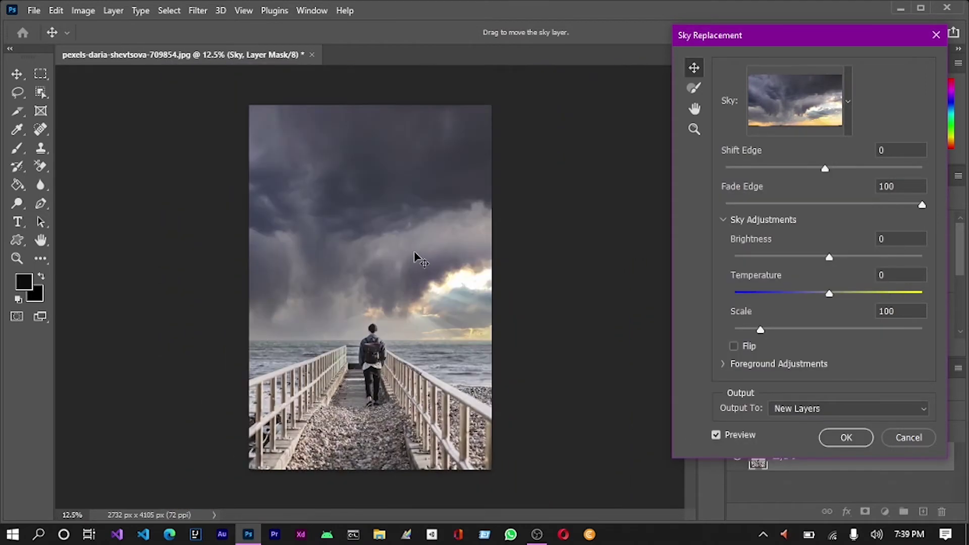
{"action": "key", "text": "ctrl+plus"}
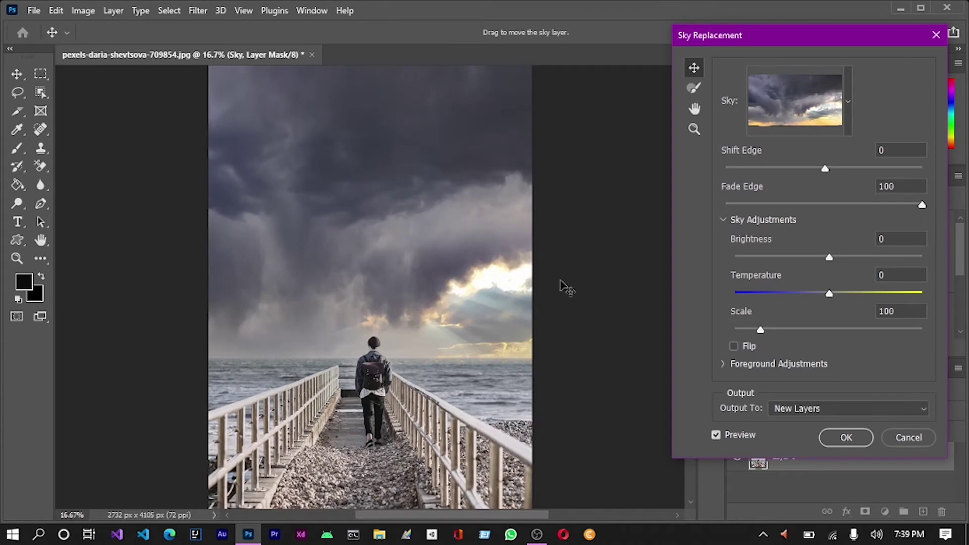
{"action": "left_click_drag", "start_coordinate": [825, 169], "coordinate": [822, 168]}
{"action": "left_click_drag", "start_coordinate": [823, 171], "coordinate": [787, 173]}
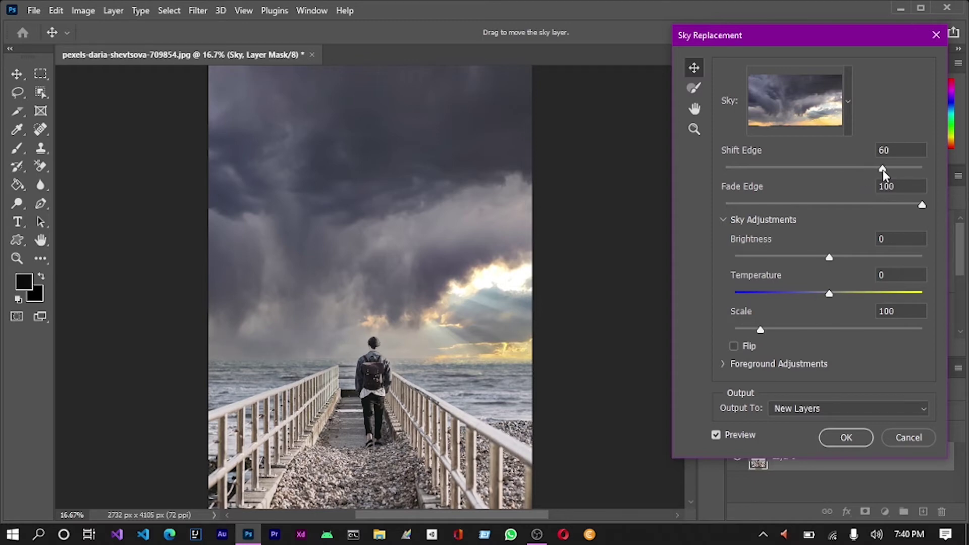
Step: Set the new sky's Shift Edge to -47, Brightness to -47 and Temperature to -11
{"action": "left_click_drag", "start_coordinate": [881, 170], "coordinate": [799, 173]}
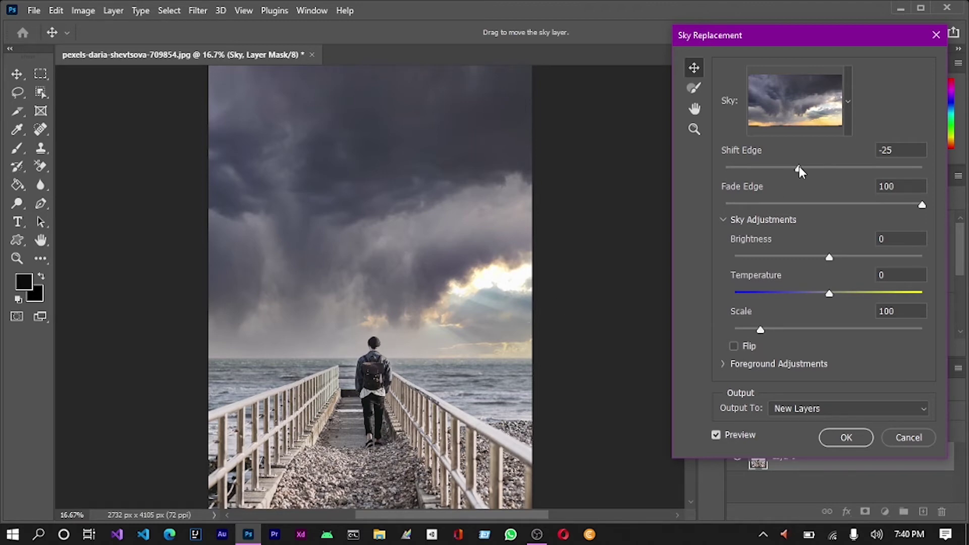
{"action": "left_click_drag", "start_coordinate": [799, 167], "coordinate": [789, 168]}
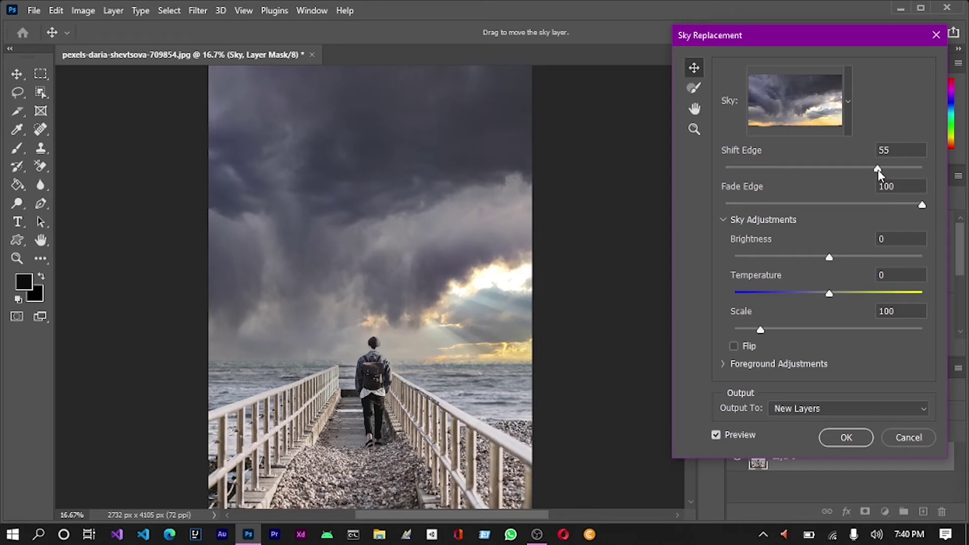
{"action": "left_click_drag", "start_coordinate": [878, 170], "coordinate": [853, 171]}
{"action": "left_click_drag", "start_coordinate": [852, 168], "coordinate": [829, 169]}
{"action": "mouse_move", "coordinate": [829, 169]}
{"action": "left_mouse_down"}
{"action": "mouse_move", "coordinate": [793, 162]}
{"action": "mouse_move", "coordinate": [780, 173]}
{"action": "left_mouse_up"}
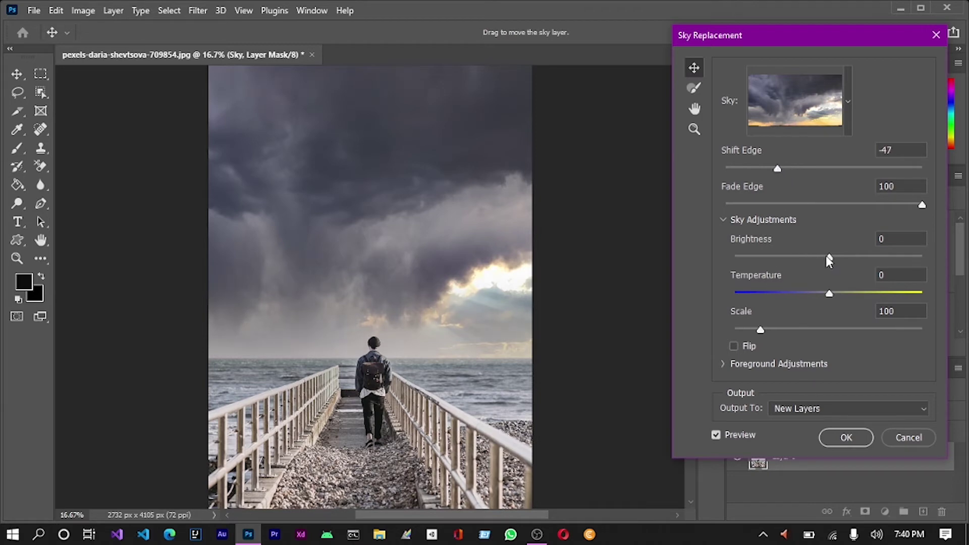
{"action": "left_click_drag", "start_coordinate": [811, 255], "coordinate": [801, 257]}
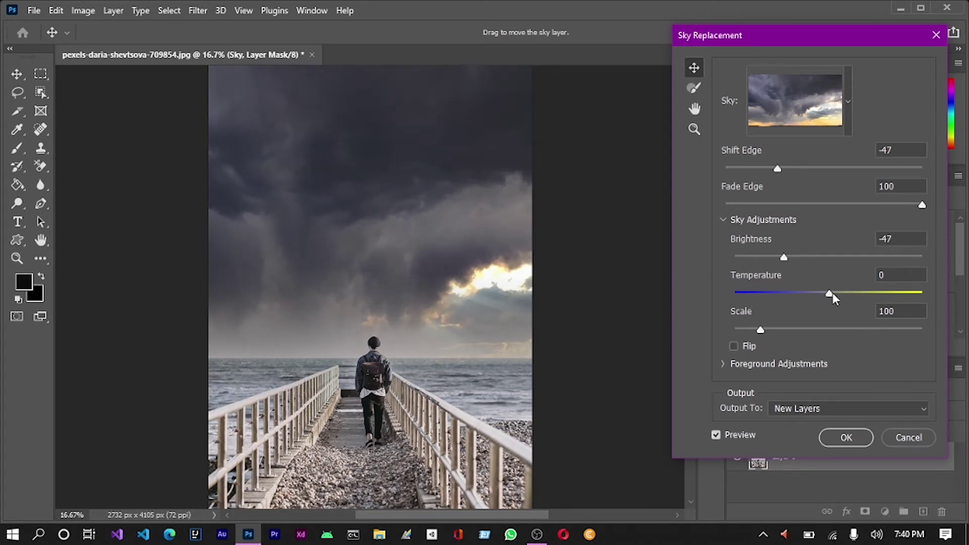
{"action": "left_click_drag", "start_coordinate": [814, 292], "coordinate": [818, 292]}
Step: Apply the stormy sky and check the new Sky Replacement Group above Layer 0
{"action": "left_click", "coordinate": [849, 438]}
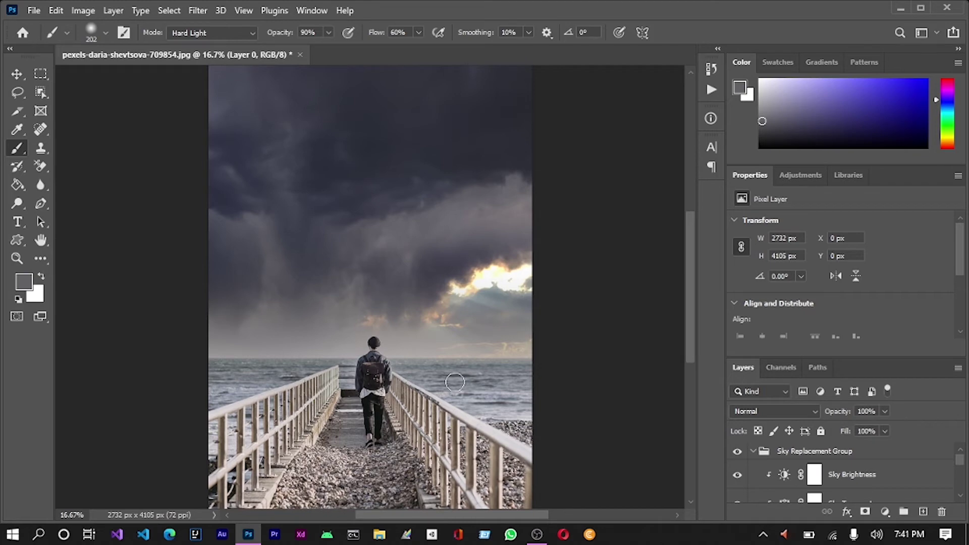
{"action": "scroll", "coordinate": [446, 382], "scroll_direction": "down", "scroll_amount": 2}
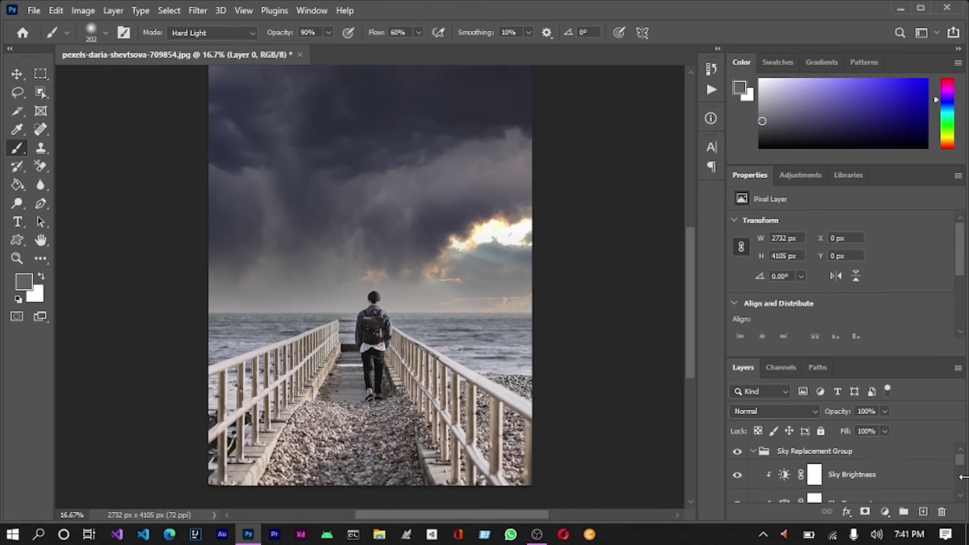
{"action": "left_click_drag", "start_coordinate": [964, 463], "coordinate": [964, 496]}
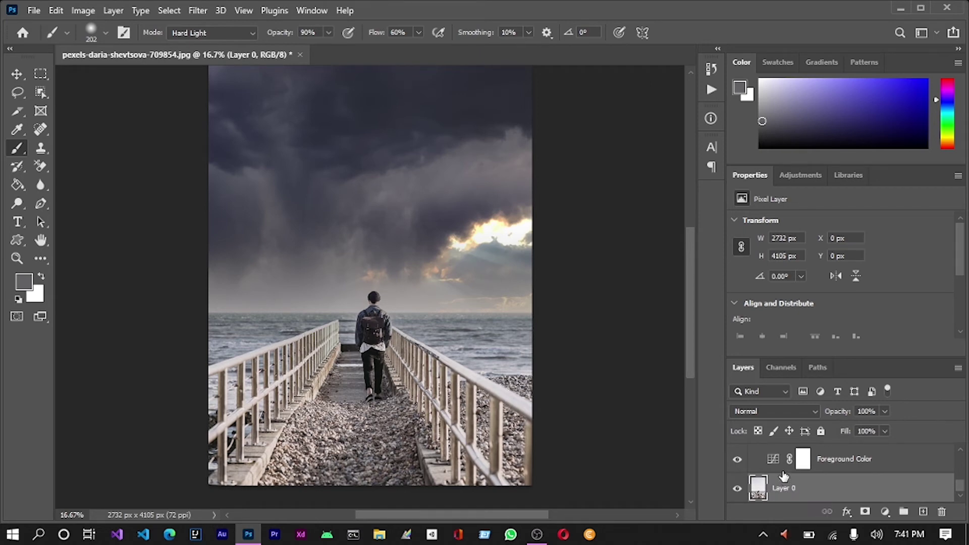
Step: Add a Brightness/Contrast adjustment layer with brightness -148 and contrast -33
{"action": "left_click", "coordinate": [885, 512]}
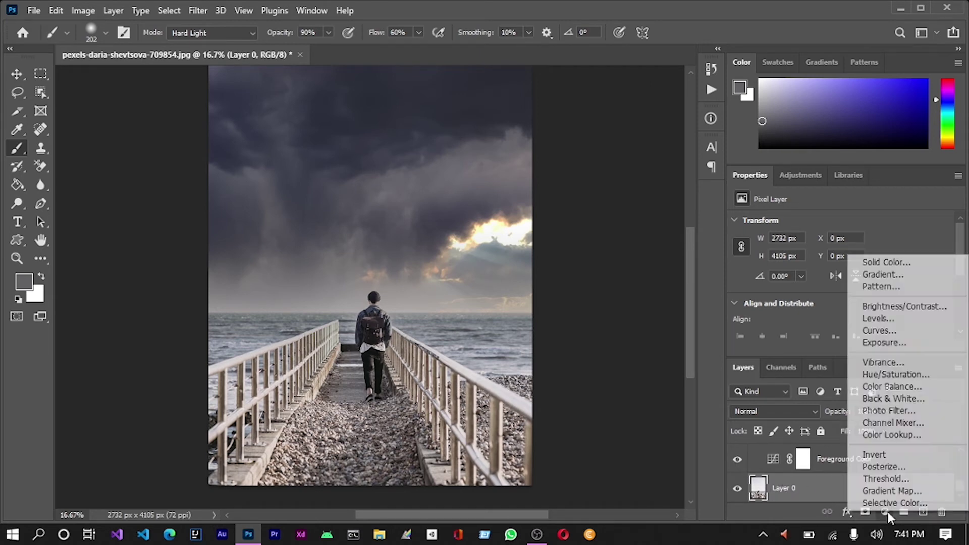
{"action": "left_click", "coordinate": [889, 306]}
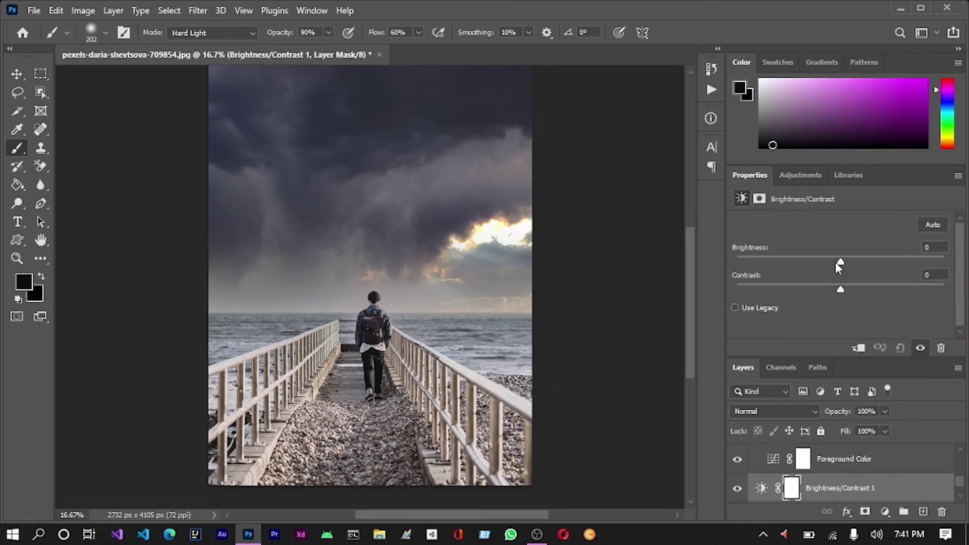
{"action": "left_click_drag", "start_coordinate": [841, 262], "coordinate": [768, 263]}
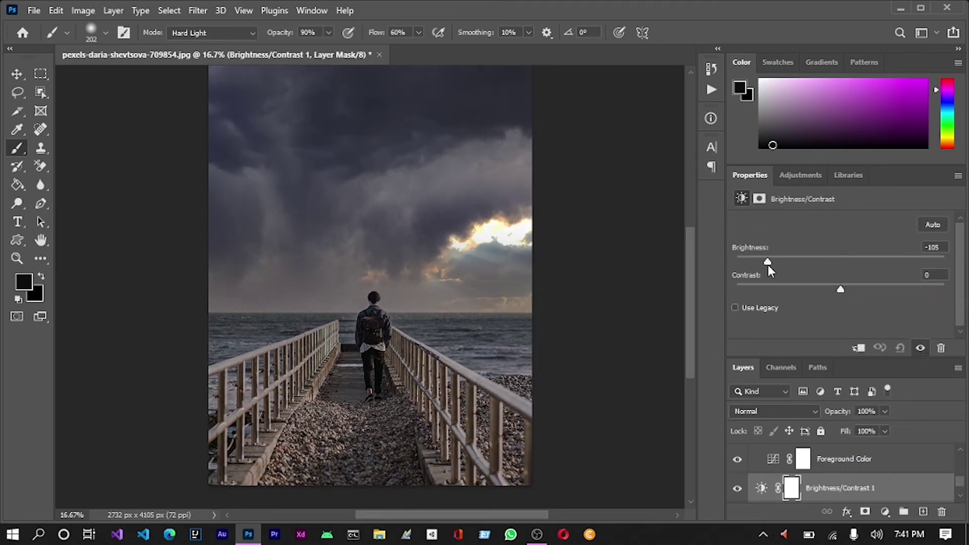
{"action": "left_click_drag", "start_coordinate": [835, 292], "coordinate": [808, 292]}
{"action": "mouse_move", "coordinate": [880, 293]}
{"action": "left_mouse_down"}
{"action": "mouse_move", "coordinate": [892, 292]}
{"action": "mouse_move", "coordinate": [757, 300]}
{"action": "left_mouse_up"}
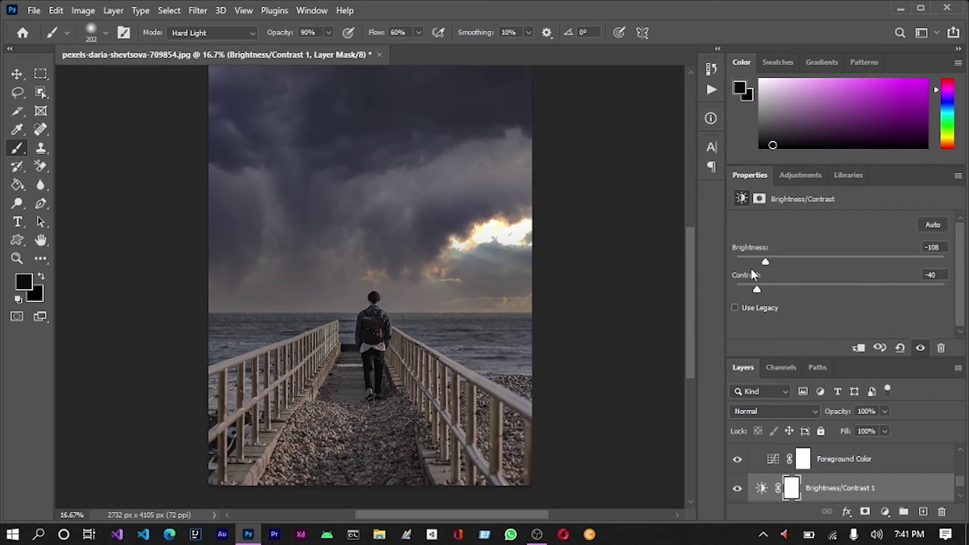
{"action": "left_click_drag", "start_coordinate": [744, 263], "coordinate": [771, 287]}
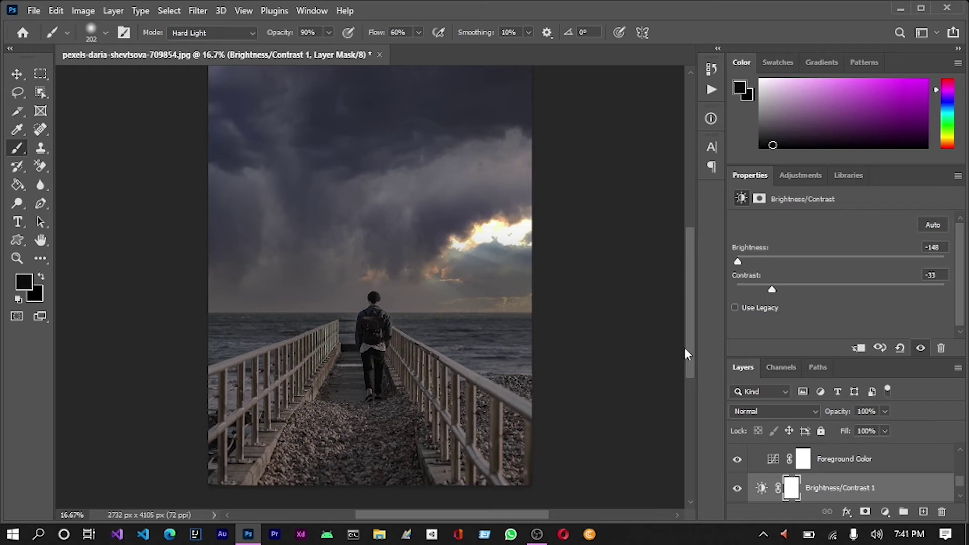
Step: Select the regular Brush tool and set the painting colour to grey
{"action": "right_click", "coordinate": [15, 152]}
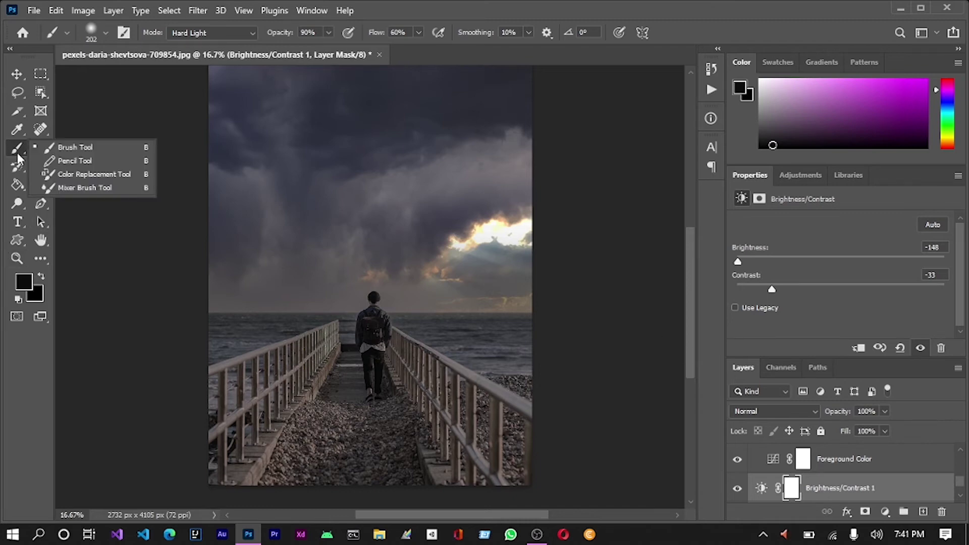
{"action": "left_click", "coordinate": [56, 146]}
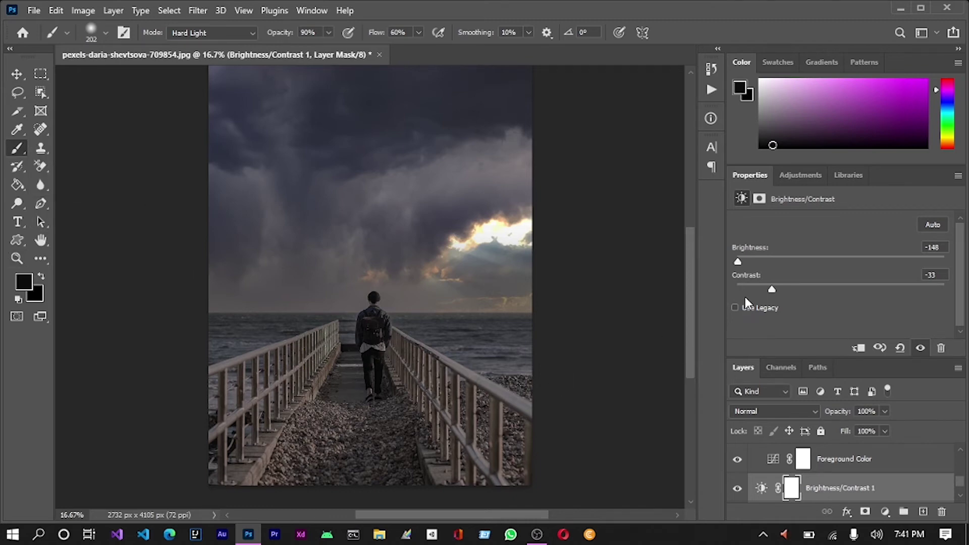
{"action": "left_click_drag", "start_coordinate": [772, 147], "coordinate": [767, 124]}
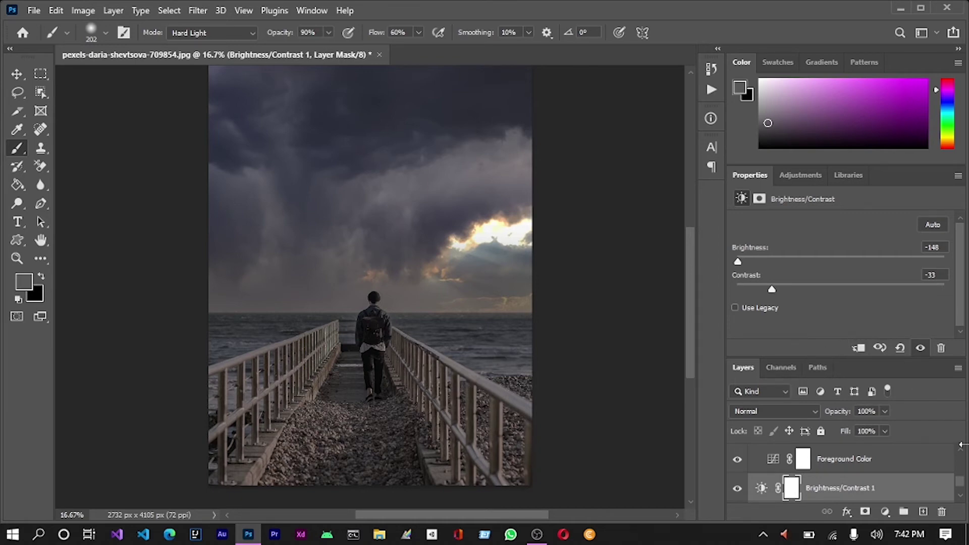
Step: Select Layer 0 in the Layers panel as the painting target
{"action": "scroll", "coordinate": [888, 490], "scroll_direction": "down", "scroll_amount": 1}
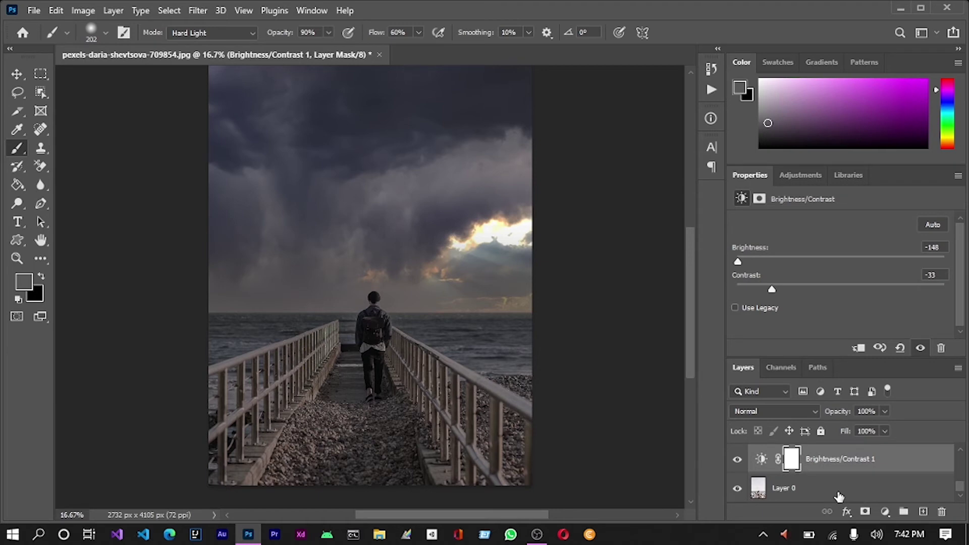
{"action": "left_click", "coordinate": [806, 497]}
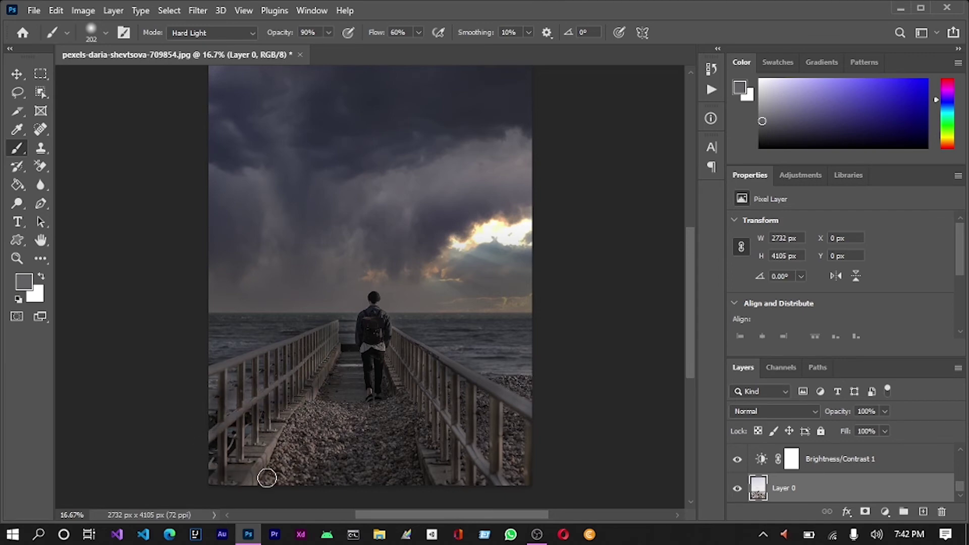
Step: Brush grey Hard Light strokes over the walkway gravel, zooming to see sky and clouds
{"action": "mouse_move", "coordinate": [257, 452]}
{"action": "left_mouse_down"}
{"action": "mouse_move", "coordinate": [318, 430]}
{"action": "mouse_move", "coordinate": [300, 413]}
{"action": "mouse_move", "coordinate": [256, 435]}
{"action": "mouse_move", "coordinate": [324, 436]}
{"action": "mouse_move", "coordinate": [340, 409]}
{"action": "mouse_move", "coordinate": [292, 480]}
{"action": "mouse_move", "coordinate": [439, 439]}
{"action": "mouse_move", "coordinate": [336, 430]}
{"action": "left_mouse_up"}
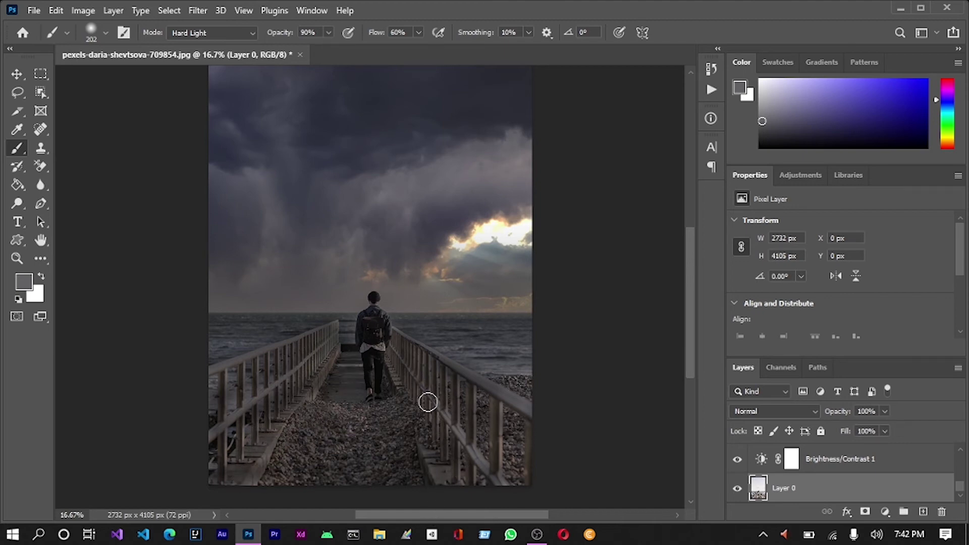
{"action": "key", "text": "ctrl+plus"}
{"action": "key", "text": "ctrl+plus"}
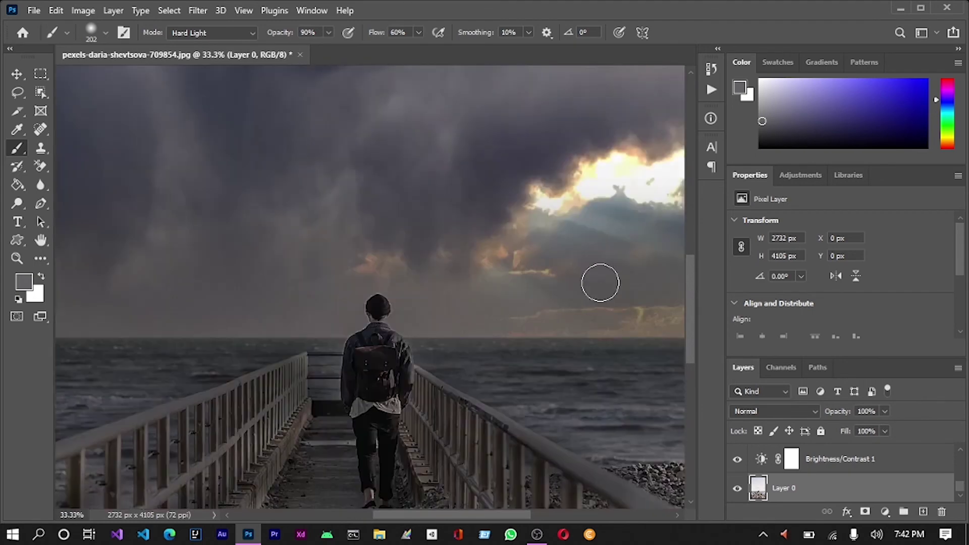
{"action": "left_click_drag", "start_coordinate": [602, 281], "coordinate": [439, 331]}
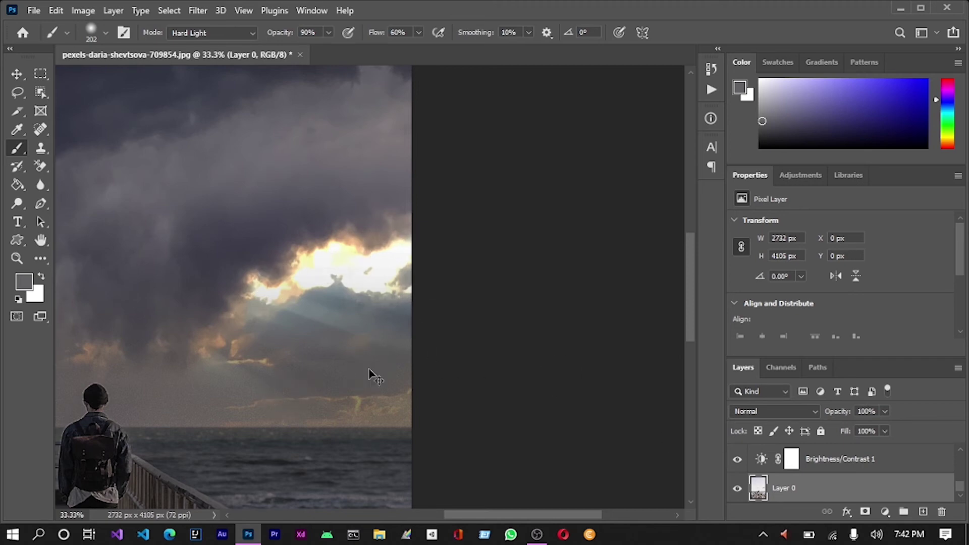
{"action": "key", "text": "ctrl+minus"}
{"action": "key", "text": "ctrl+minus"}
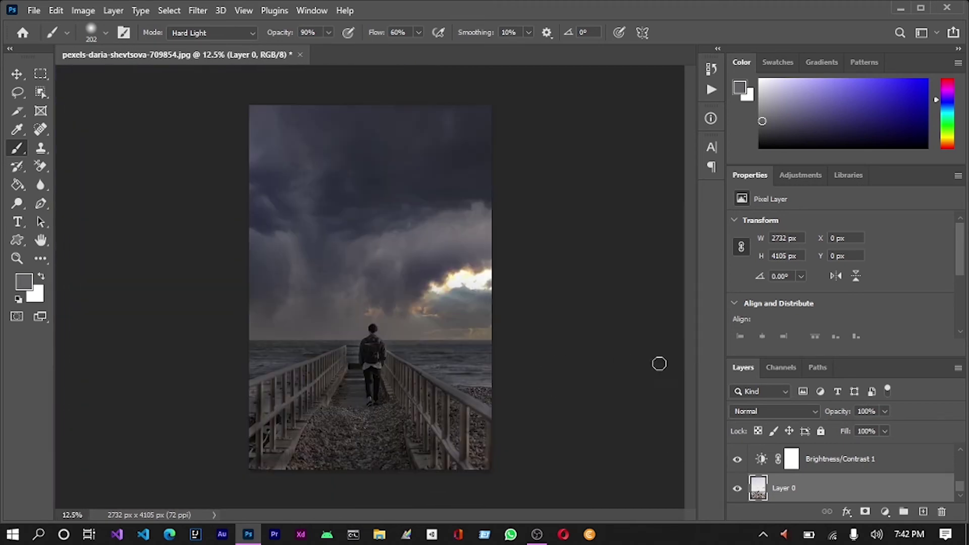
{"action": "key", "text": "F2"}
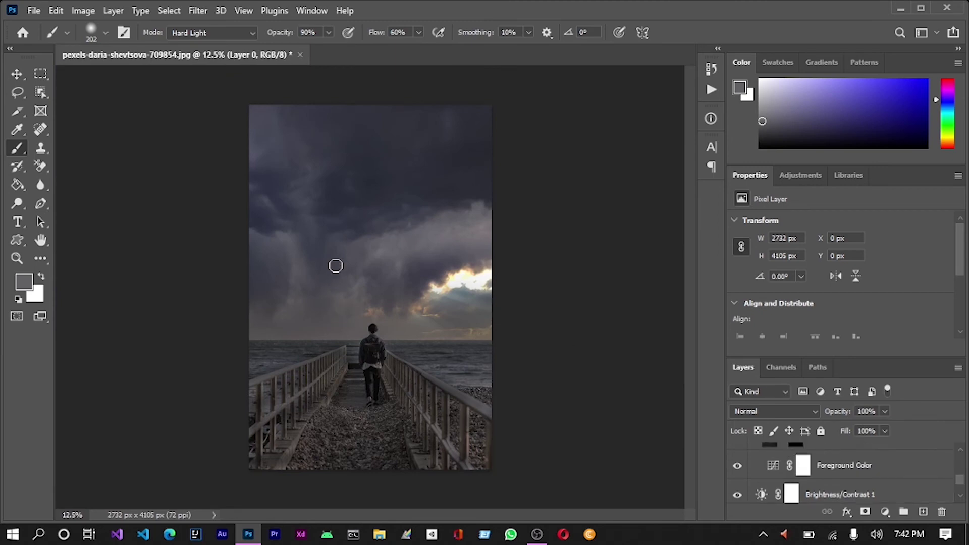
Step: Create a blank Layer 1 and move it into the Sky Replacement Group above Sky Brightness
{"action": "left_click", "coordinate": [959, 450]}
{"action": "left_click", "coordinate": [960, 454]}
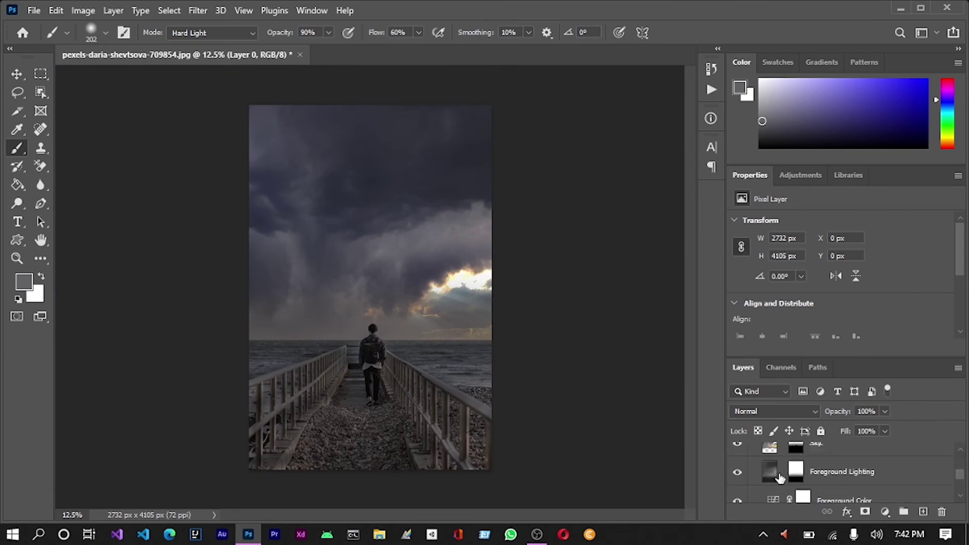
{"action": "left_click", "coordinate": [958, 449]}
{"action": "left_click", "coordinate": [960, 452]}
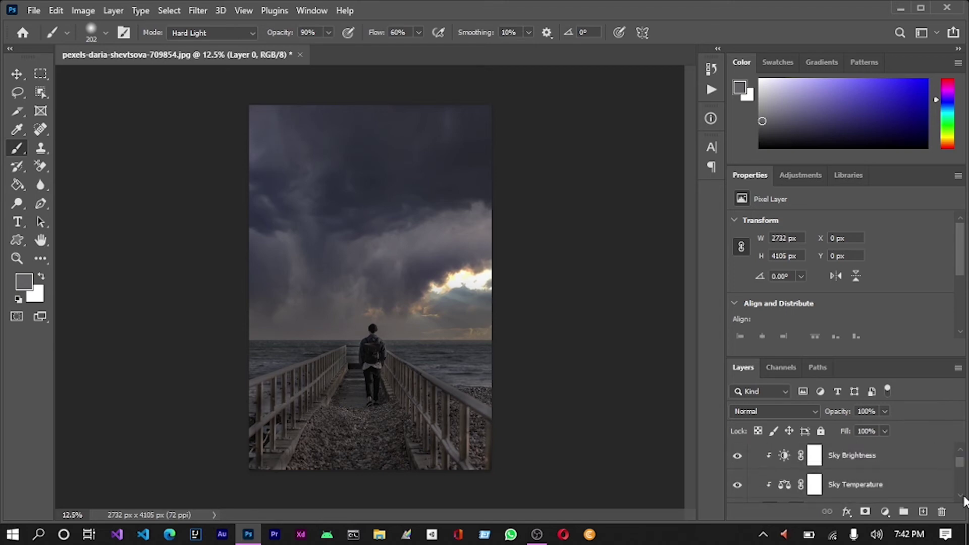
{"action": "left_click", "coordinate": [961, 497]}
{"action": "left_click", "coordinate": [960, 451]}
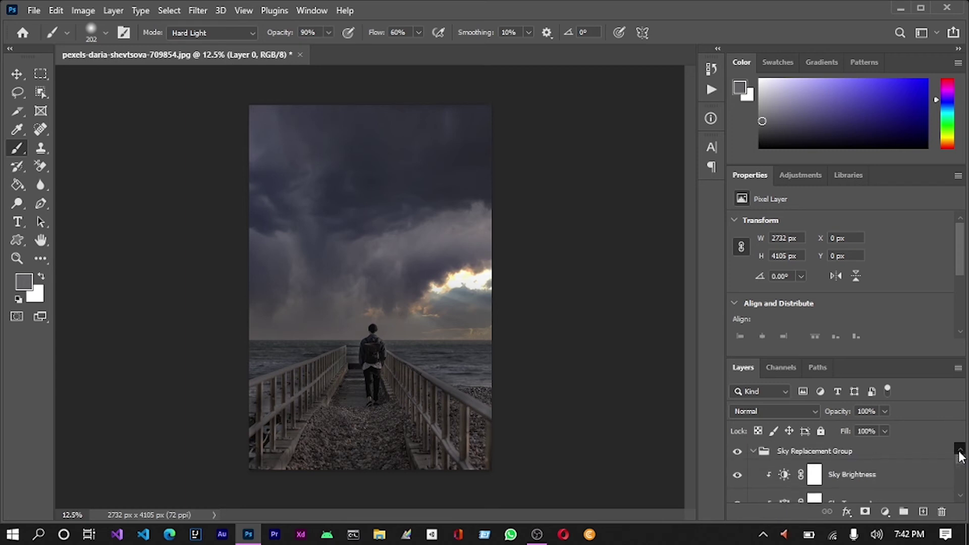
{"action": "left_click", "coordinate": [924, 512]}
{"action": "left_click_drag", "start_coordinate": [828, 488], "coordinate": [826, 409]}
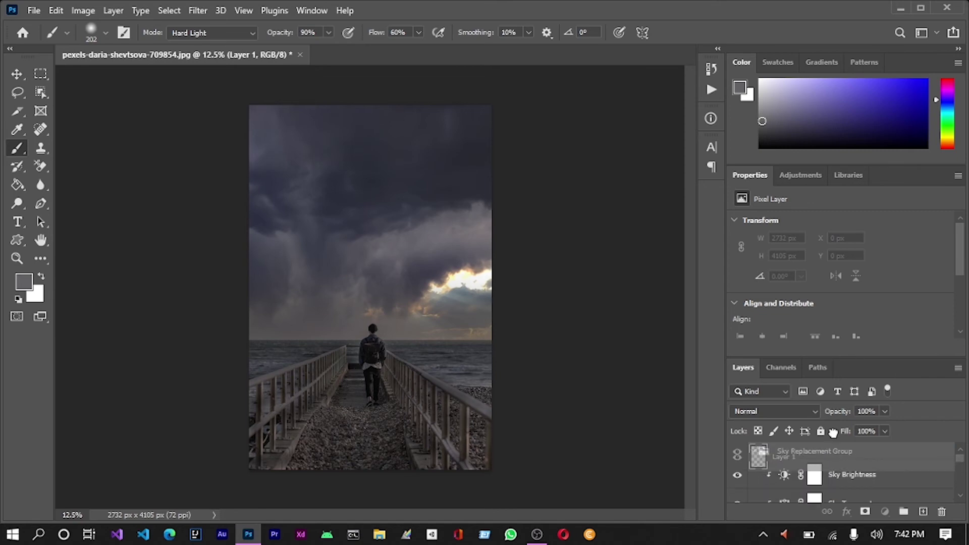
{"action": "mouse_move", "coordinate": [827, 409]}
{"action": "left_mouse_down"}
{"action": "mouse_move", "coordinate": [854, 451]}
{"action": "mouse_move", "coordinate": [864, 418]}
{"action": "mouse_move", "coordinate": [867, 449]}
{"action": "left_mouse_up"}
{"action": "mouse_move", "coordinate": [808, 486]}
{"action": "left_mouse_down"}
{"action": "mouse_move", "coordinate": [806, 456]}
{"action": "mouse_move", "coordinate": [819, 493]}
{"action": "left_mouse_up"}
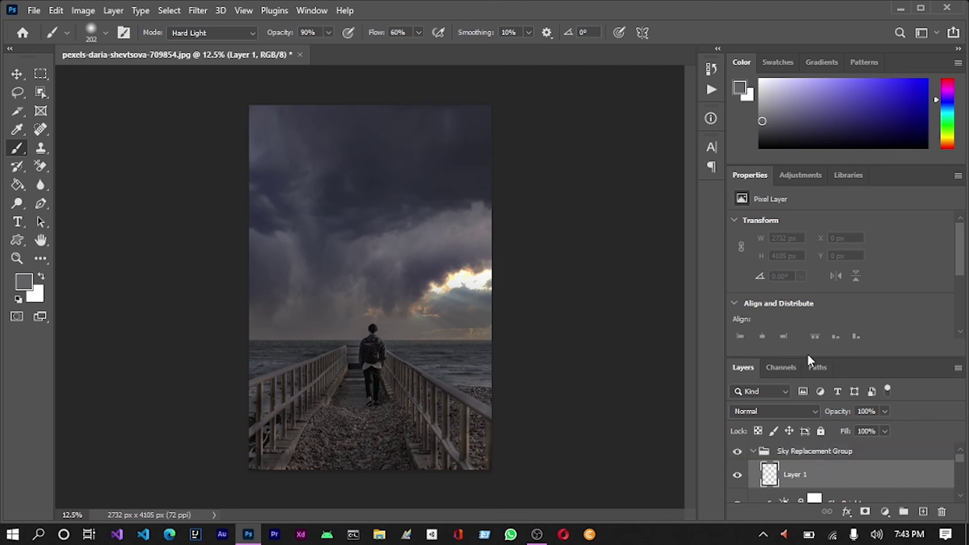
{"action": "left_click_drag", "start_coordinate": [810, 356], "coordinate": [810, 323]}
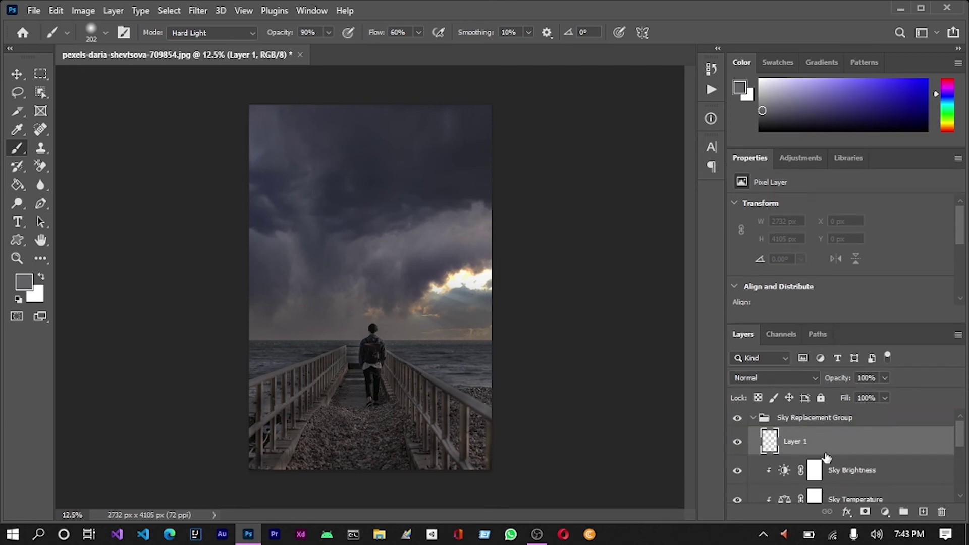
{"action": "mouse_move", "coordinate": [827, 457]}
{"action": "left_mouse_down"}
{"action": "mouse_move", "coordinate": [818, 422]}
{"action": "mouse_move", "coordinate": [803, 445]}
{"action": "left_mouse_up"}
{"action": "right_click", "coordinate": [803, 444]}
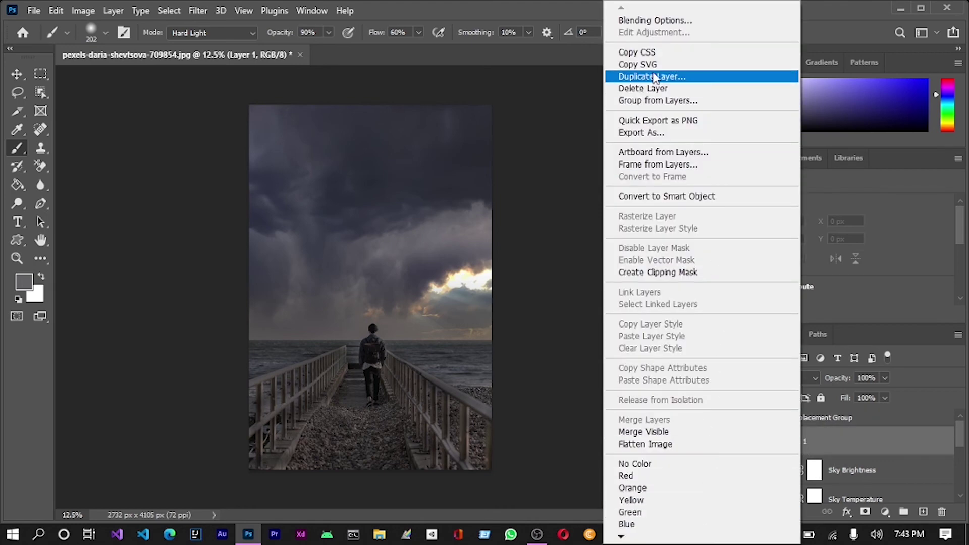
{"action": "left_click", "coordinate": [643, 88]}
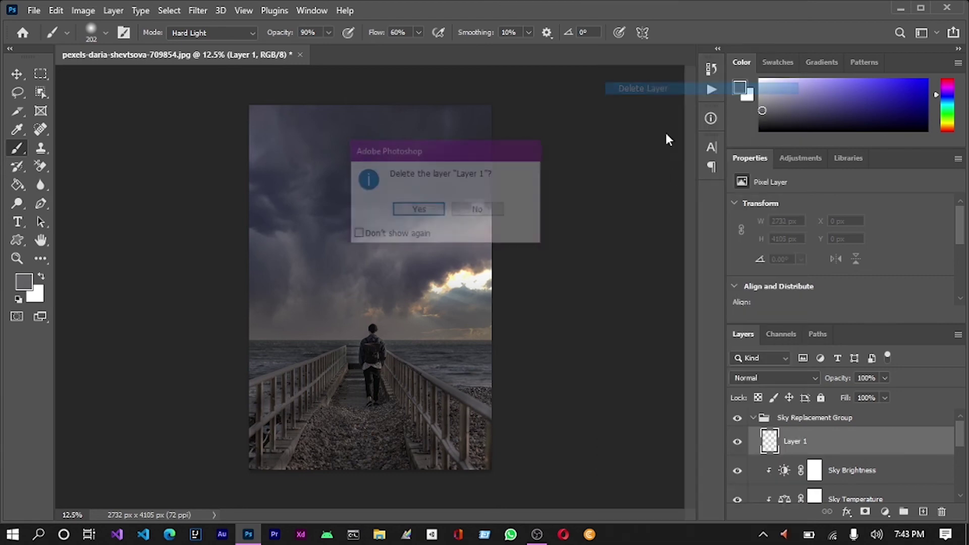
{"action": "left_click", "coordinate": [419, 210]}
{"action": "left_click", "coordinate": [782, 417]}
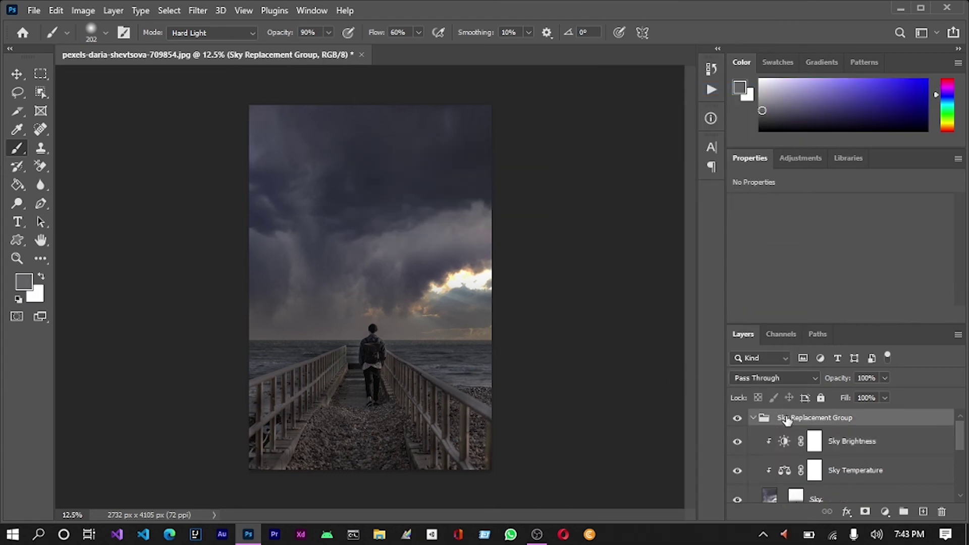
{"action": "left_click", "coordinate": [923, 513]}
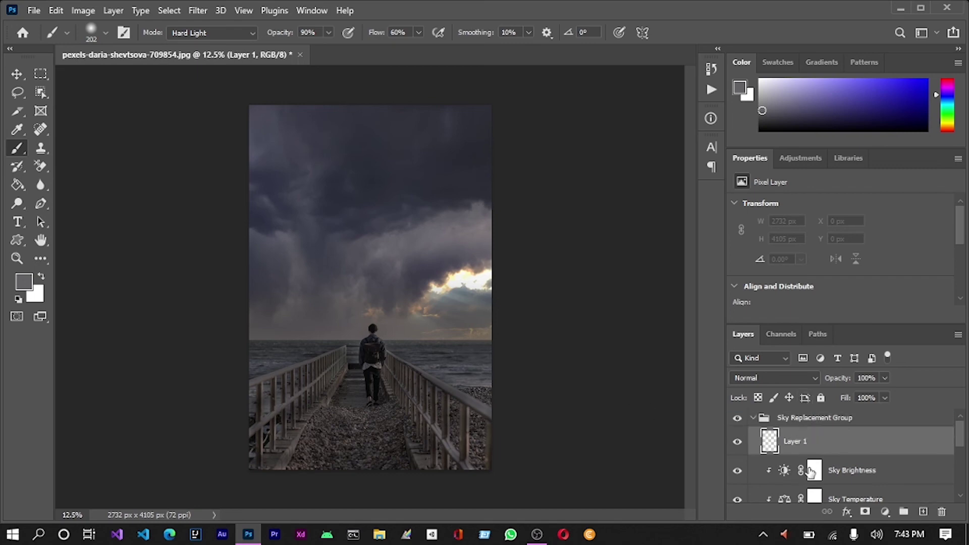
Step: Brush grey over the bright horizon clouds on Layer 1, undoing two stray strokes by the man's feet and railing
{"action": "mouse_move", "coordinate": [475, 286]}
{"action": "left_mouse_down"}
{"action": "mouse_move", "coordinate": [455, 277]}
{"action": "mouse_move", "coordinate": [488, 278]}
{"action": "mouse_move", "coordinate": [416, 289]}
{"action": "mouse_move", "coordinate": [437, 293]}
{"action": "mouse_move", "coordinate": [414, 318]}
{"action": "mouse_move", "coordinate": [439, 288]}
{"action": "left_mouse_up"}
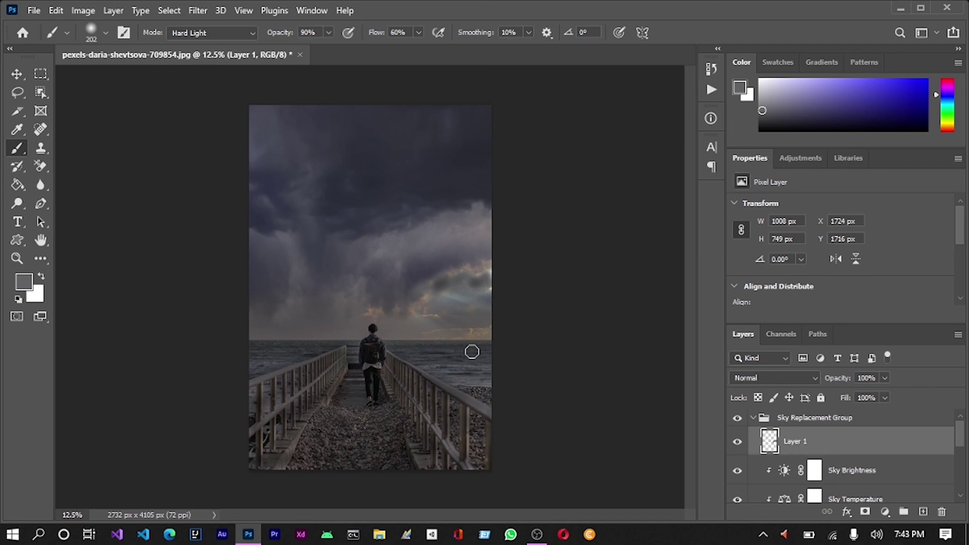
{"action": "mouse_move", "coordinate": [400, 411]}
{"action": "left_mouse_down"}
{"action": "mouse_move", "coordinate": [329, 404]}
{"action": "mouse_move", "coordinate": [420, 421]}
{"action": "left_mouse_up"}
{"action": "key", "text": "ctrl+z"}
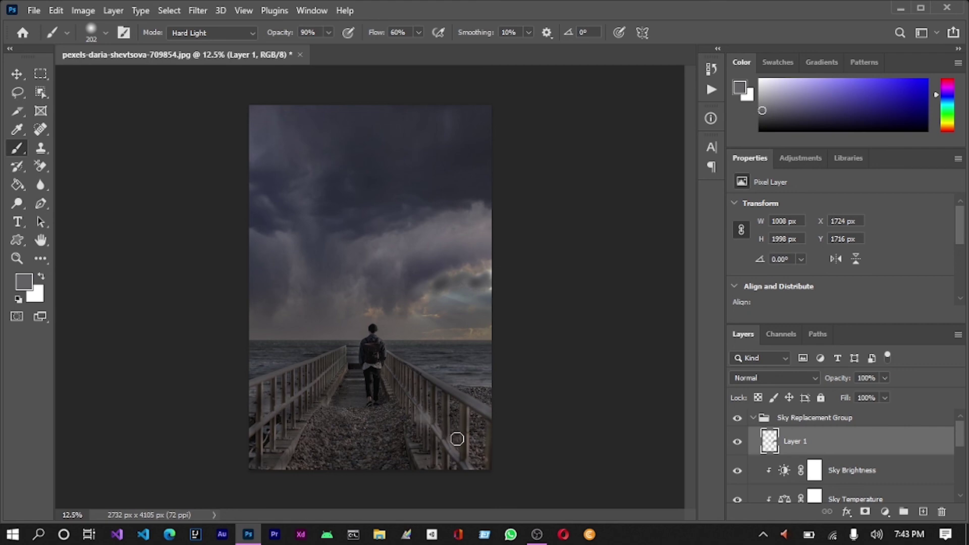
{"action": "key", "text": "ctrl+z"}
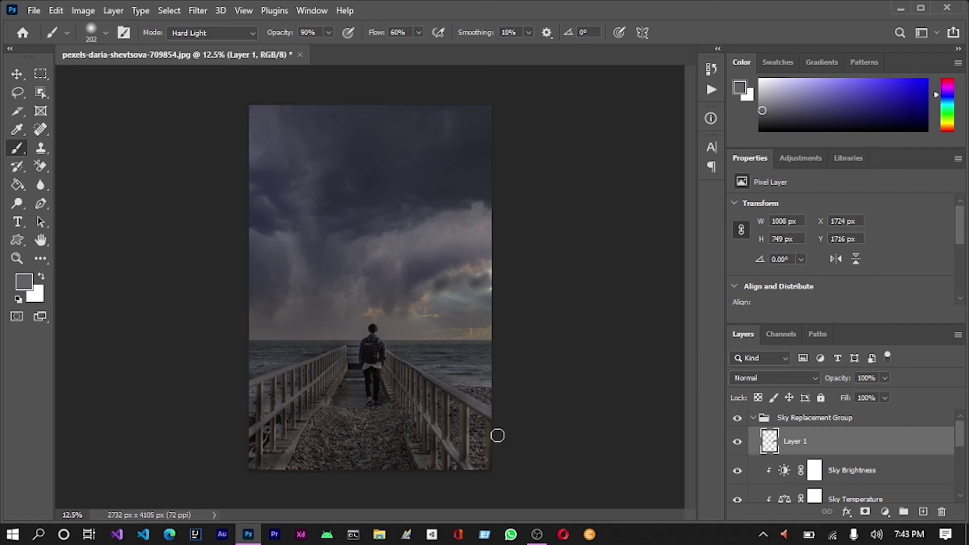